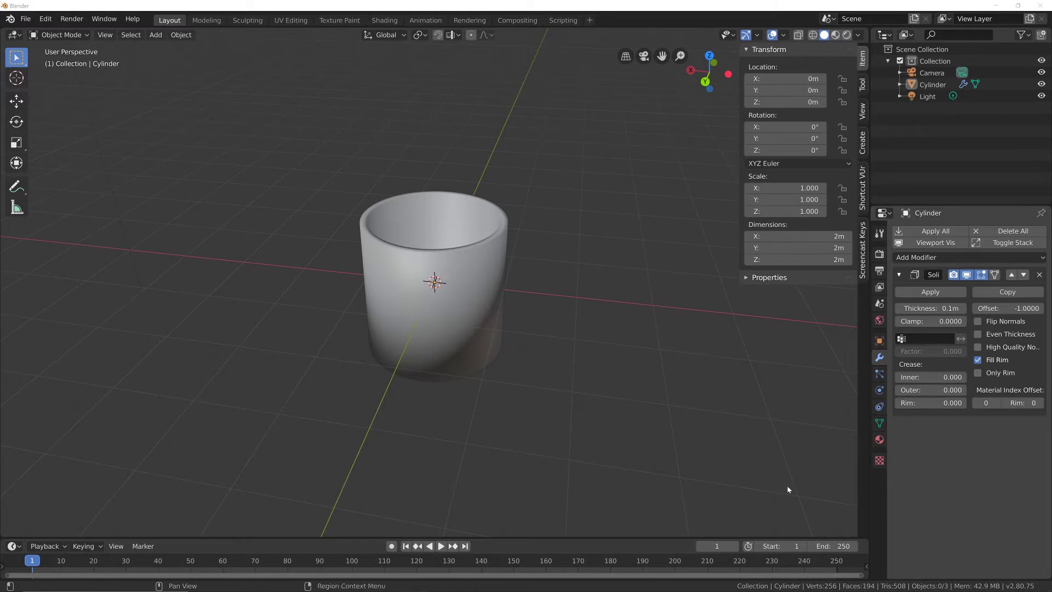
# - Orbit the view around the cup hollowed by its Solidify modifier
pyautogui.moveTo(493, 252)
pyautogui.mouseDown(button='middle')
pyautogui.moveTo(480, 241)
pyautogui.moveTo(502, 241)
pyautogui.moveTo(489, 248)
pyautogui.mouseUp(button='middle')
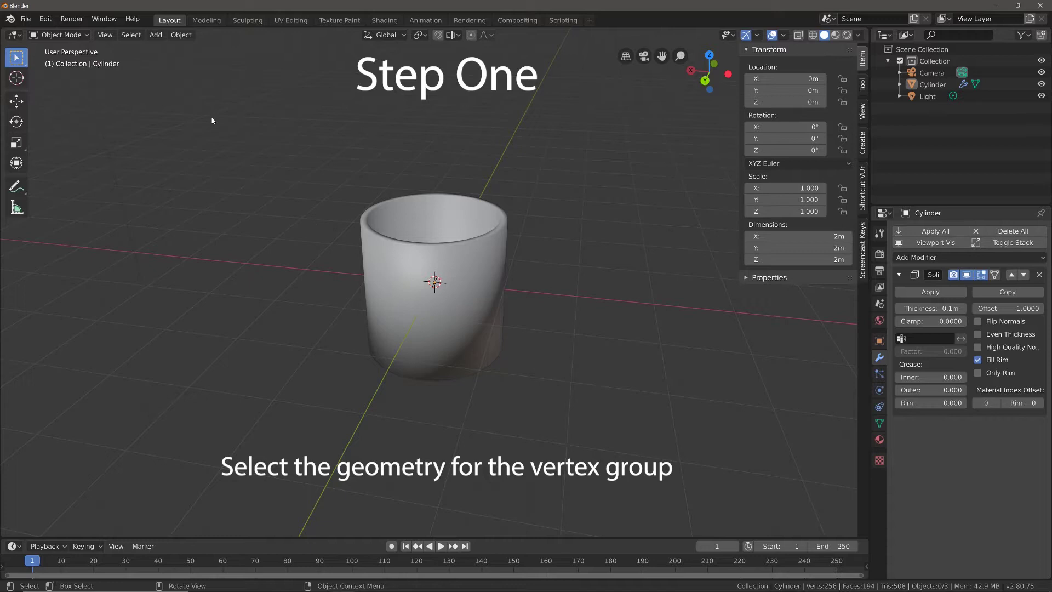
# - Enter Edit Mode in vertex select mode and select the 64-vertex loop around the cup's top rim
pyautogui.click(73, 36)
pyautogui.click(78, 64)
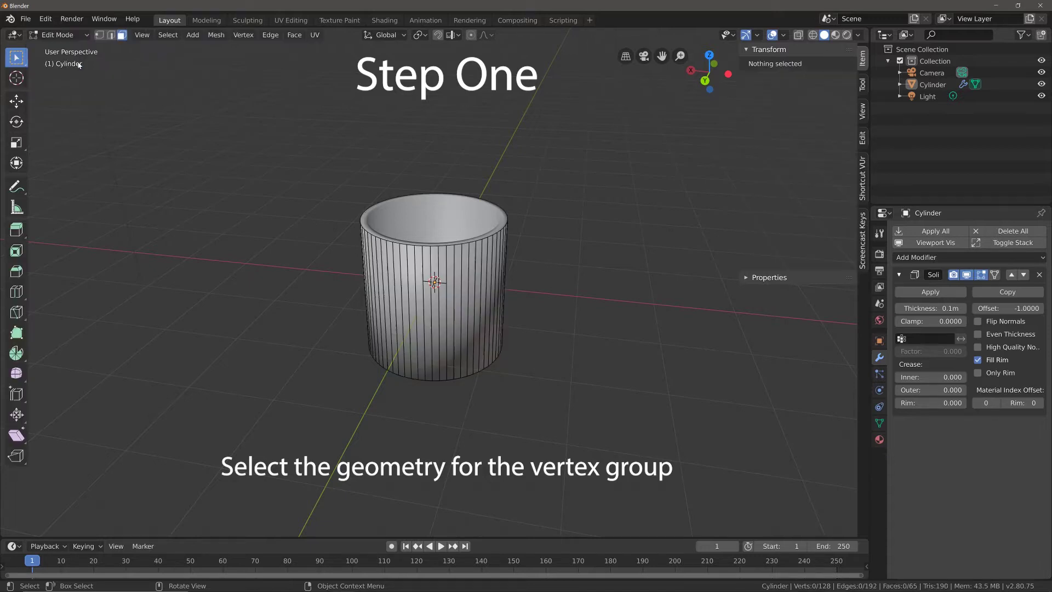
pyautogui.click(99, 35)
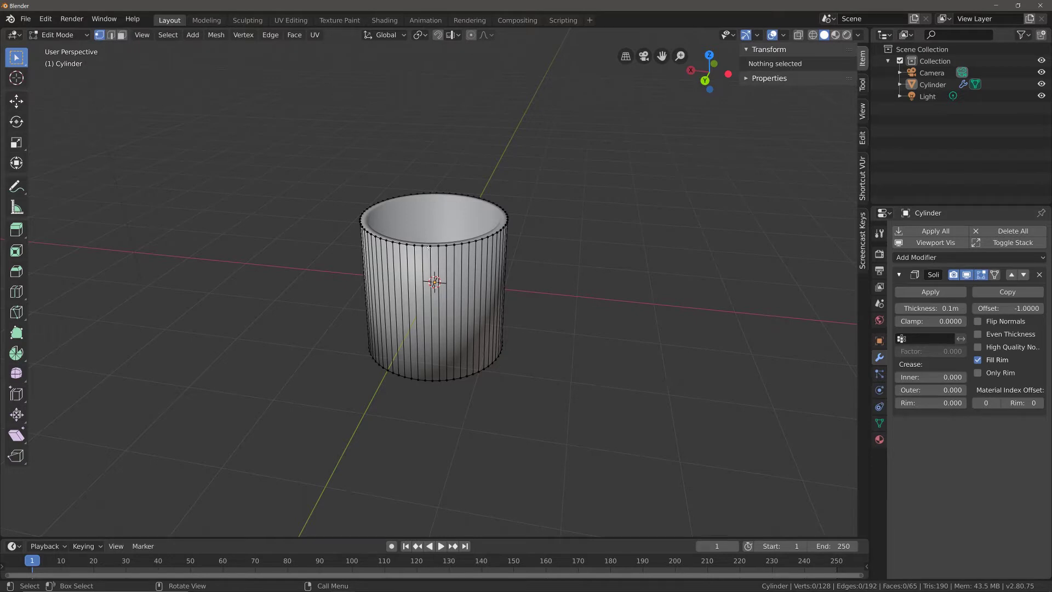
pyautogui.keyDown('alt'); pyautogui.click(509, 212); pyautogui.keyUp('alt')
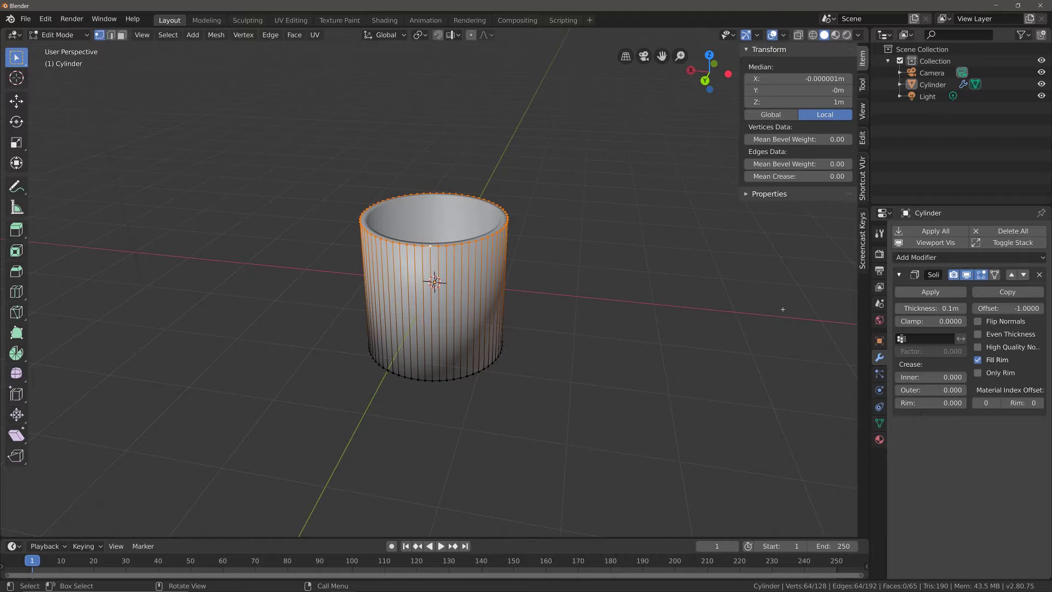
# - Add a new vertex group to the cup in Object Data properties and name it 'Lip'
pyautogui.click(879, 425)
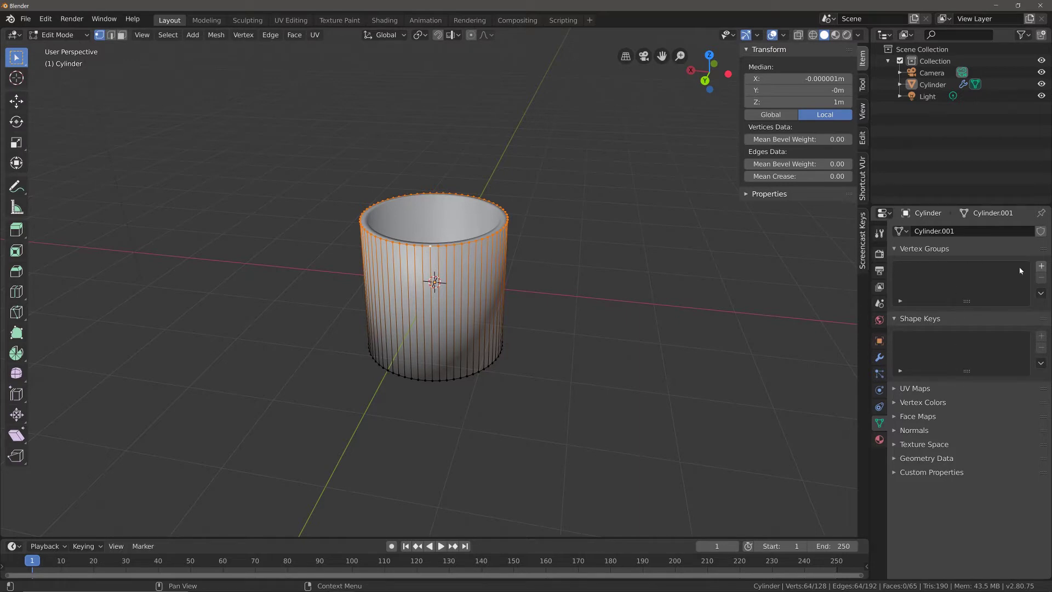
pyautogui.click(1042, 267)
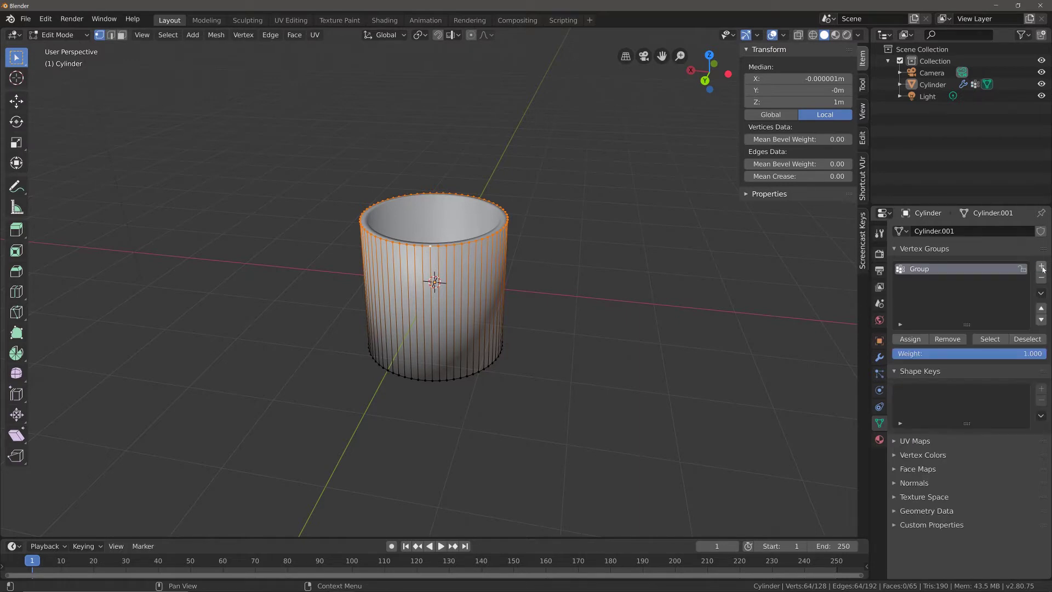
pyautogui.doubleClick(934, 270)
pyautogui.write('Lip')
pyautogui.press('Return')
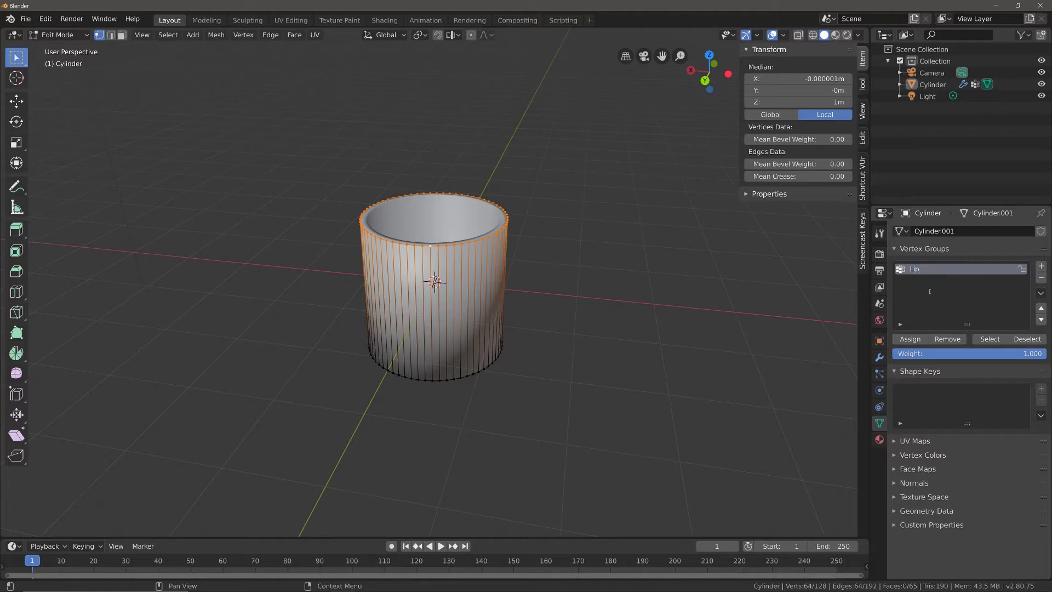
# - Assign the rim vertices to 'Lip' at weight 1.000, then verify membership with Deselect and Select
pyautogui.click(911, 340)
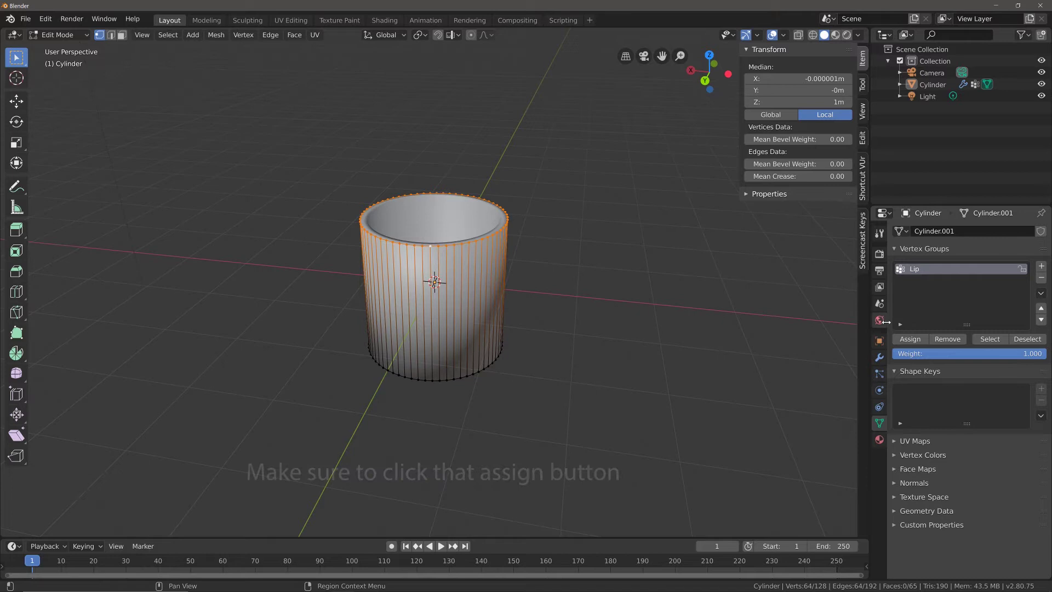
pyautogui.click(911, 340)
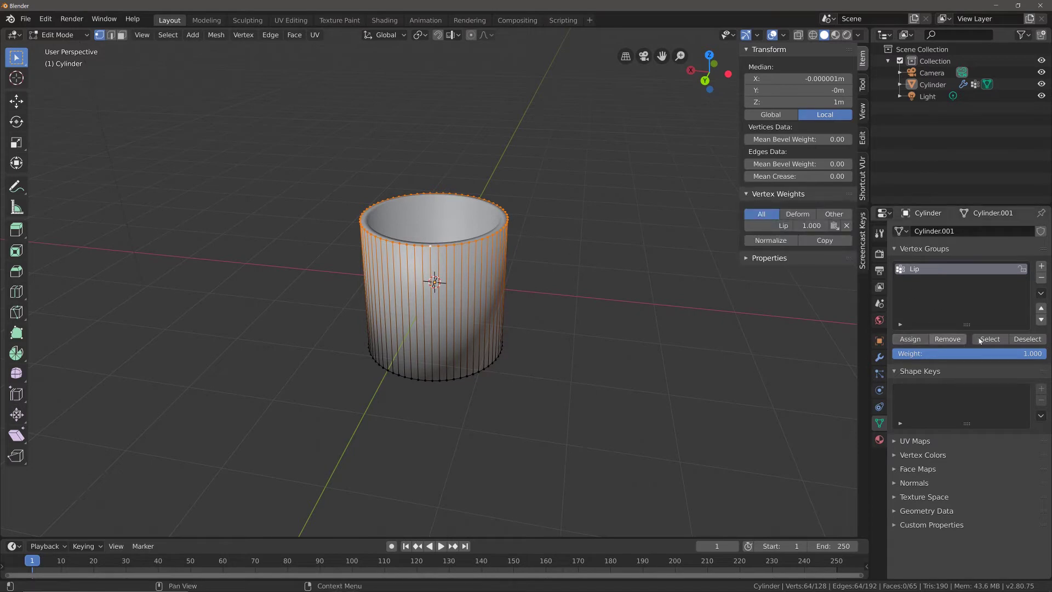
pyautogui.click(1033, 342)
pyautogui.click(990, 340)
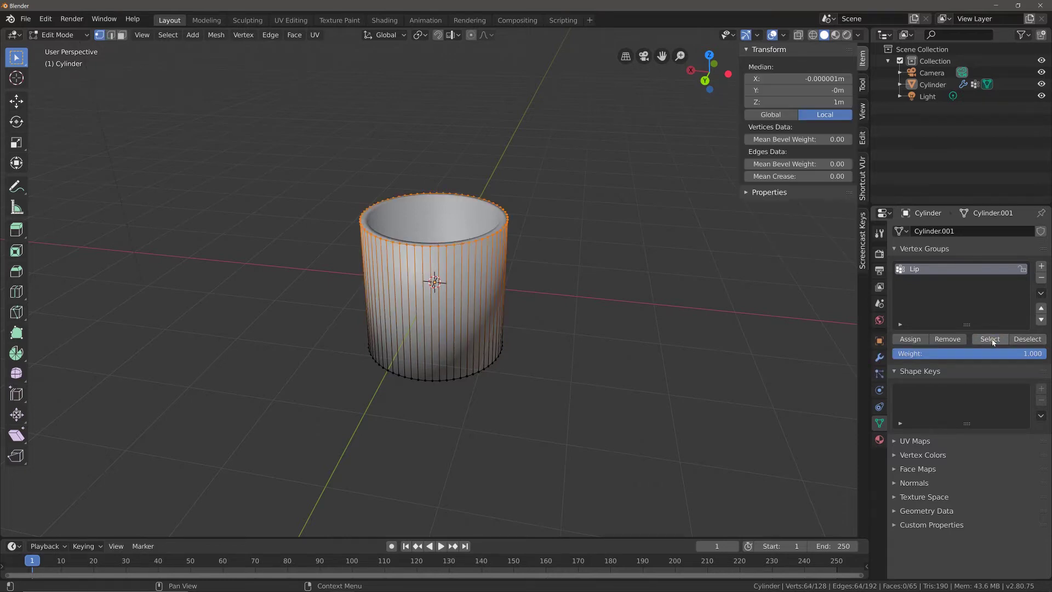
pyautogui.click(1026, 341)
pyautogui.click(996, 341)
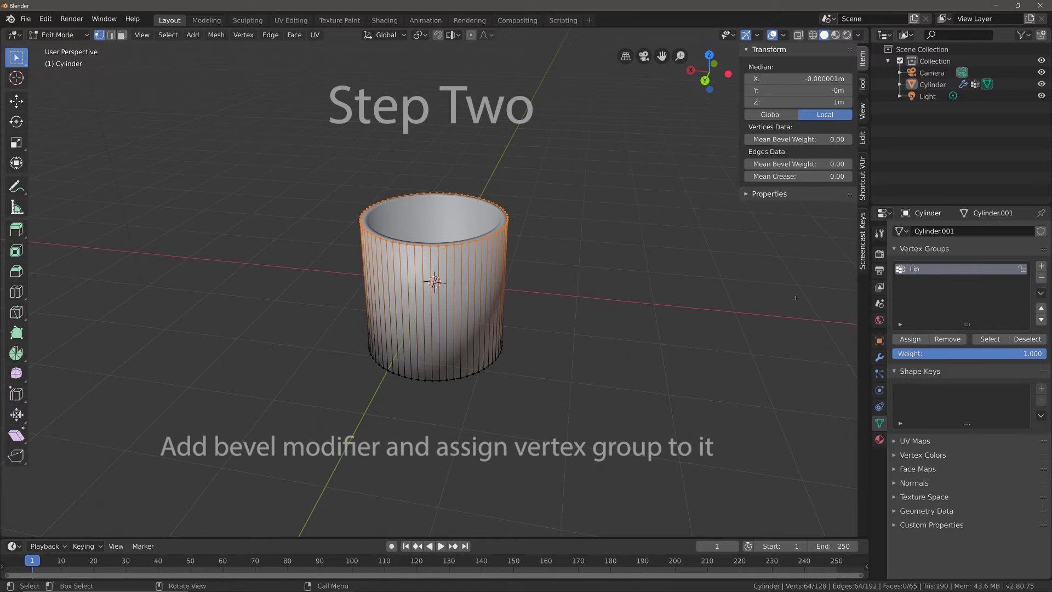
# - Return the cup to Object Mode and add a Bevel modifier below the Solidify
pyautogui.click(59, 35)
pyautogui.click(64, 50)
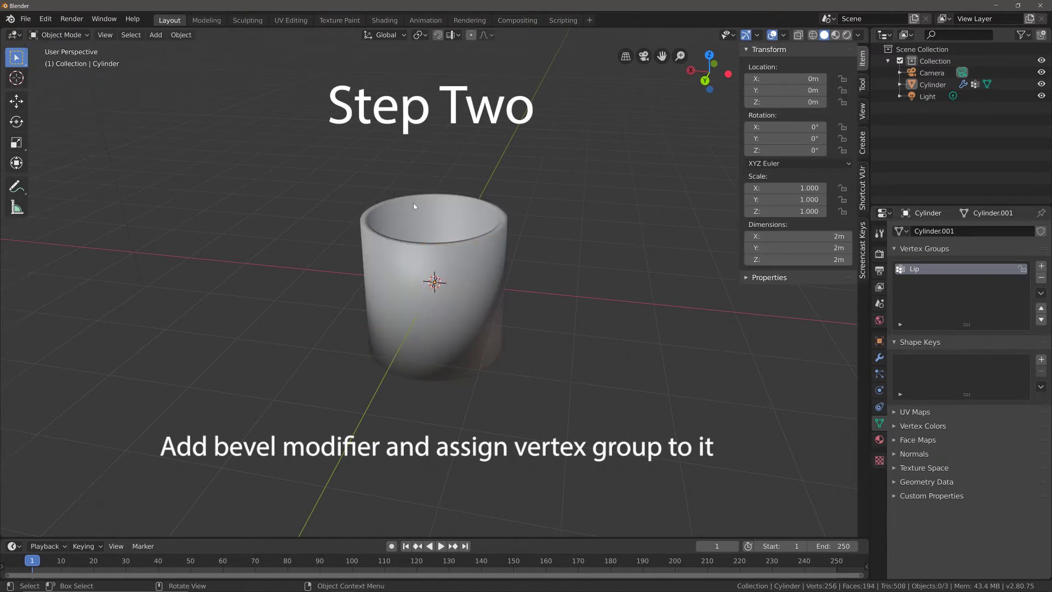
pyautogui.click(879, 357)
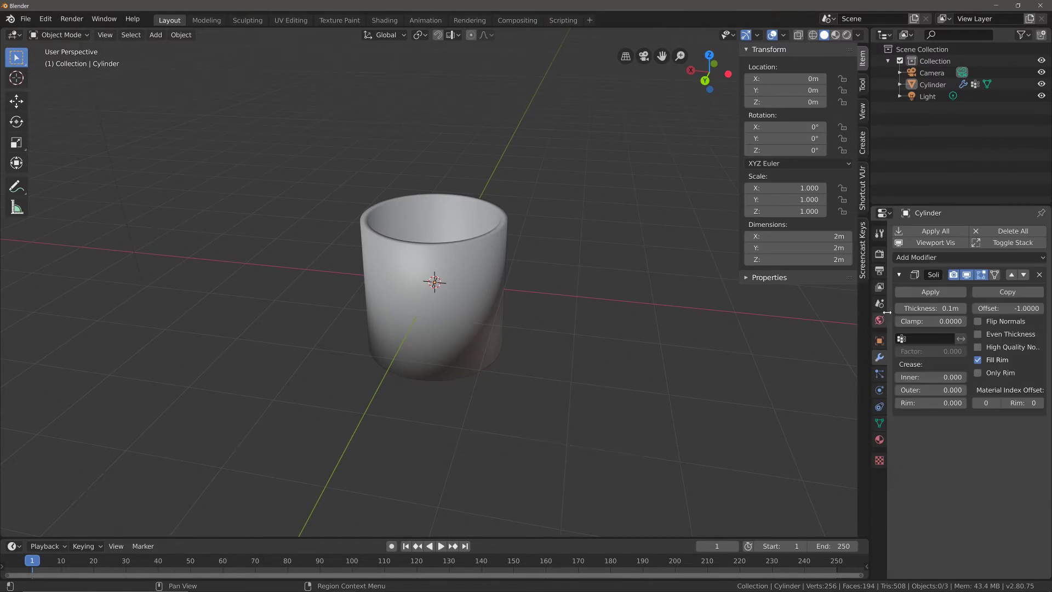
pyautogui.click(902, 259)
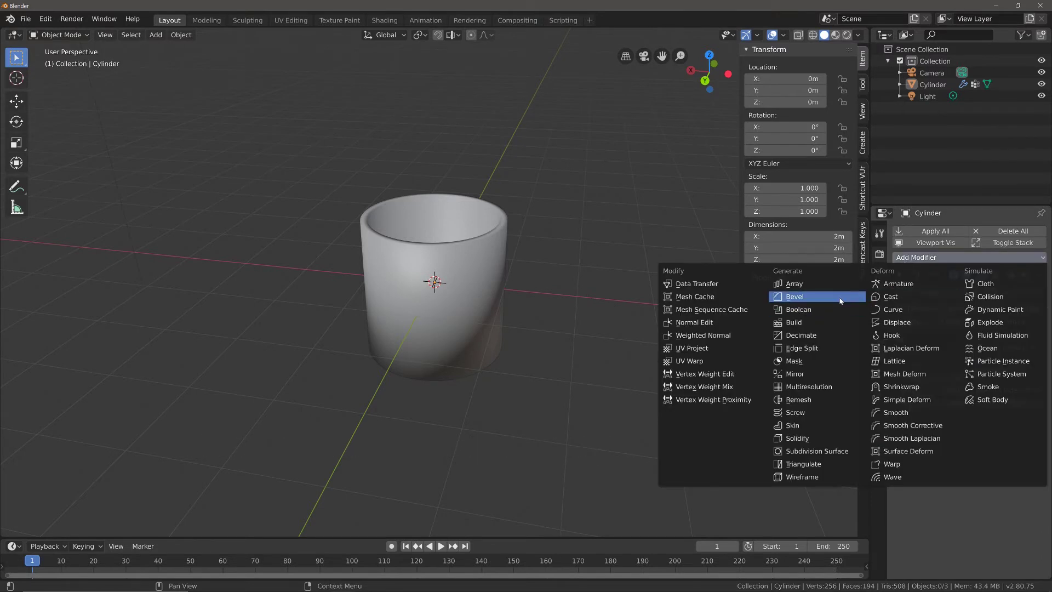
pyautogui.click(811, 297)
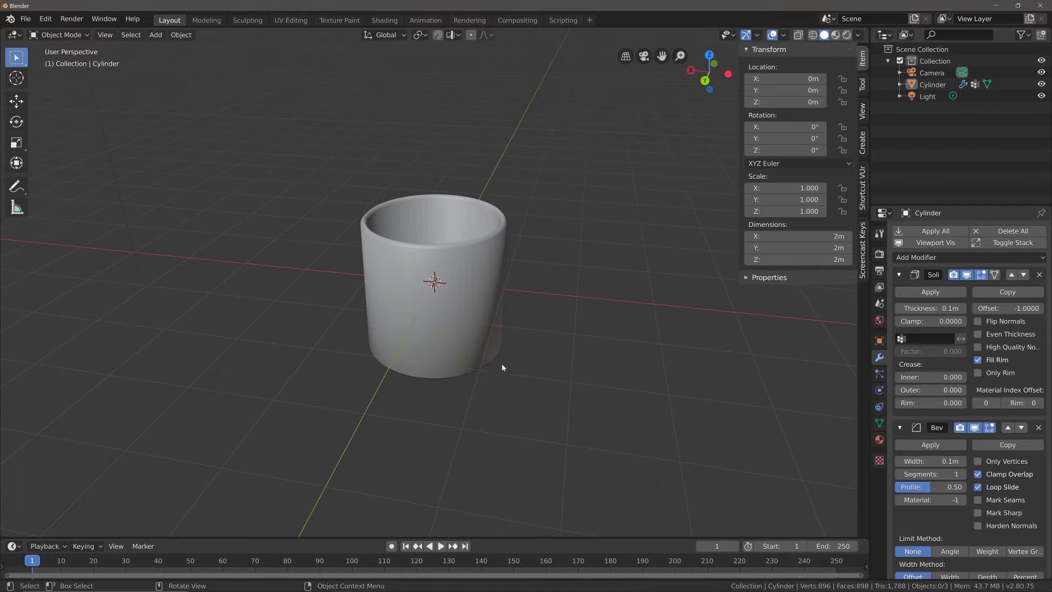
# - Set the Bevel's Limit Method to Vertex Group and choose the 'Lip' group
pyautogui.moveTo(393, 275); pyautogui.dragTo(445, 282, button='middle')
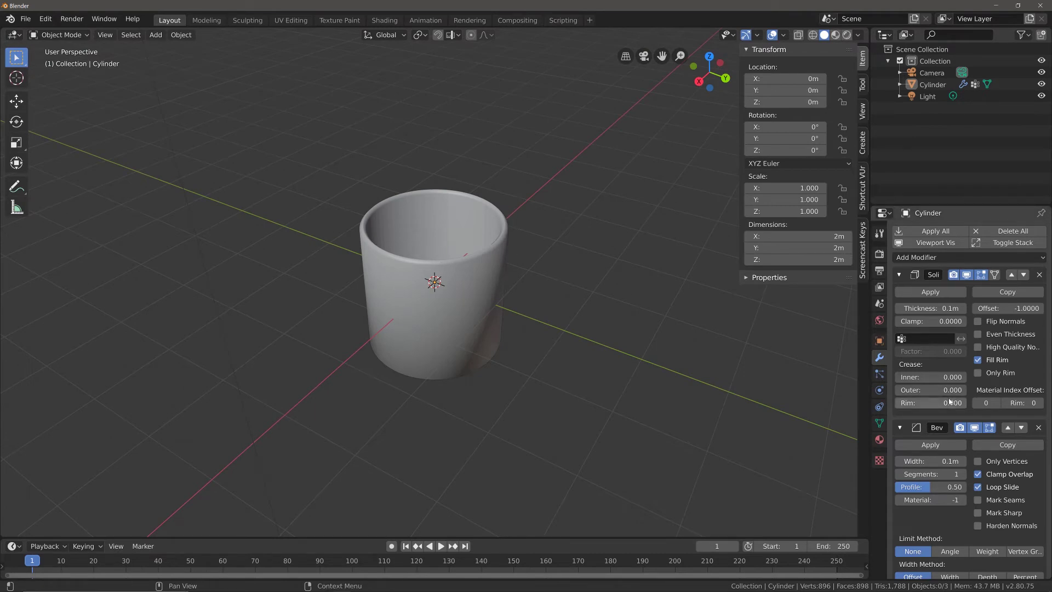
pyautogui.scroll(-5, 950, 402)
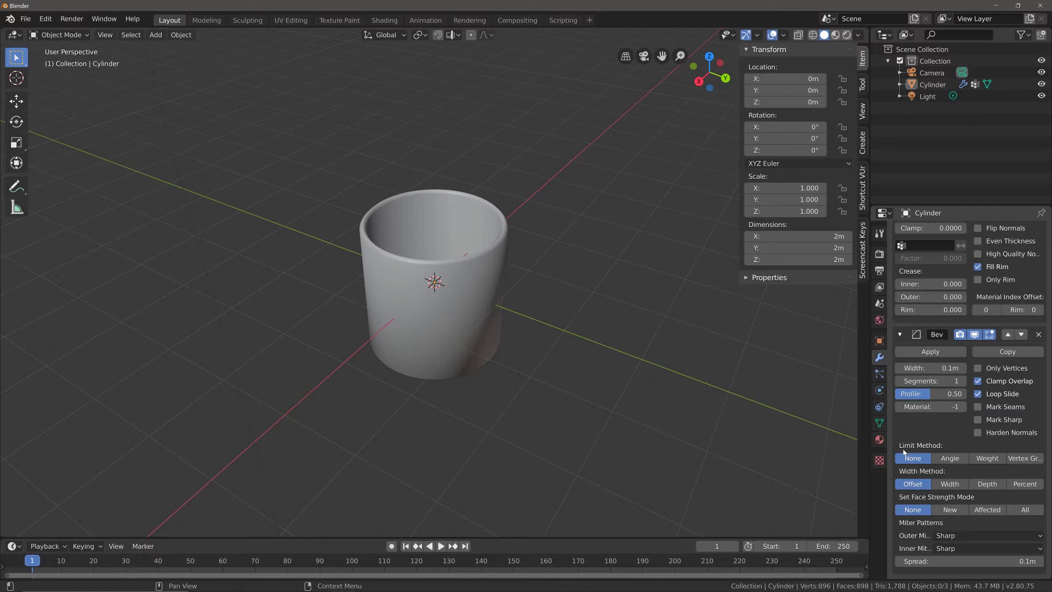
pyautogui.click(1027, 460)
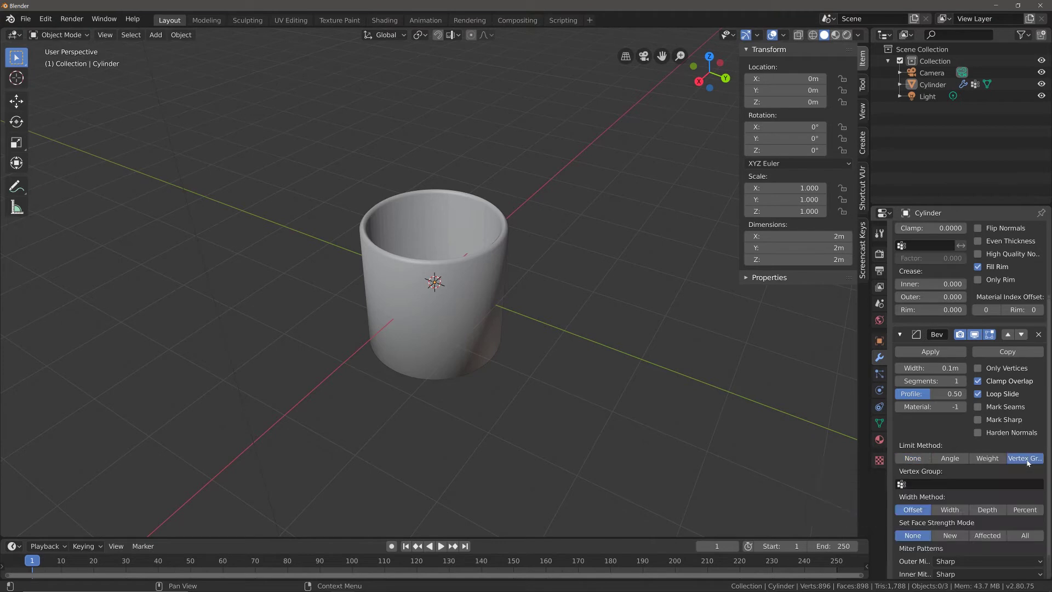
pyautogui.click(937, 486)
pyautogui.click(932, 362)
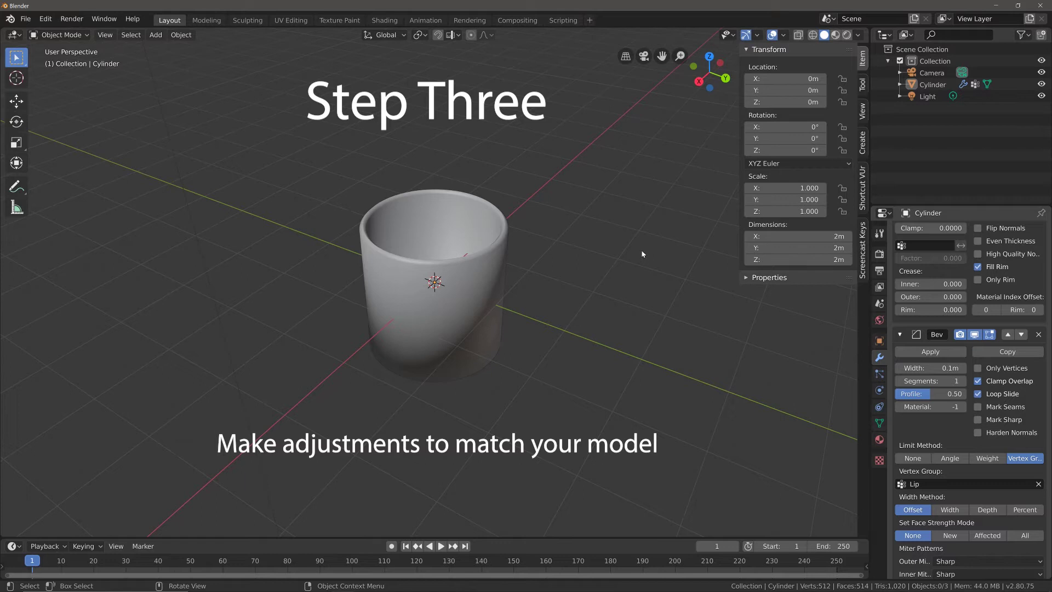
# - Set the Bevel to 4 segments and orbit to look down into the cup
pyautogui.scroll(5, 514, 232)
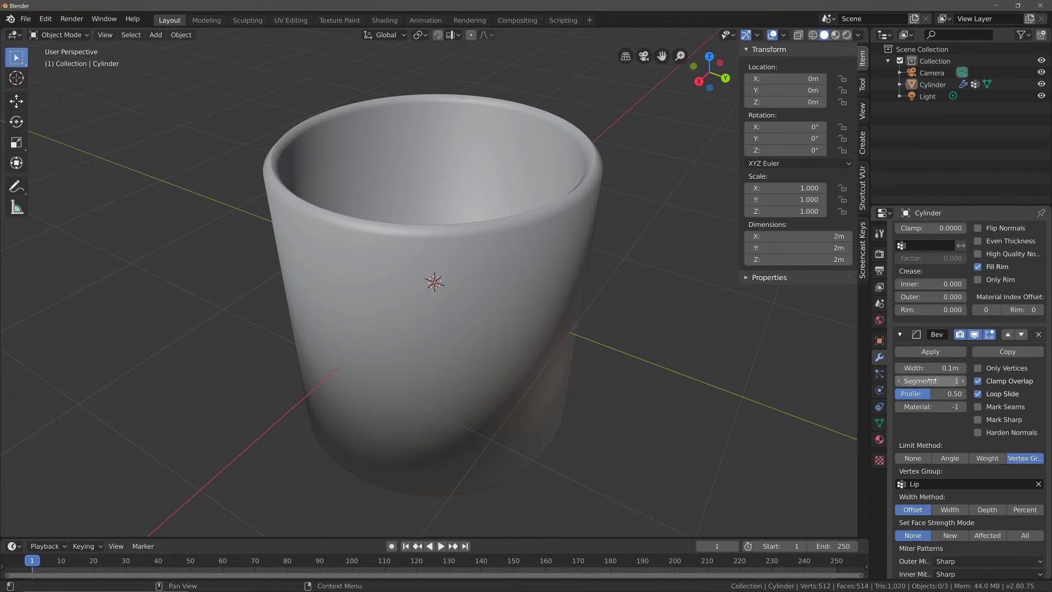
pyautogui.click(963, 381)
pyautogui.click(963, 381)
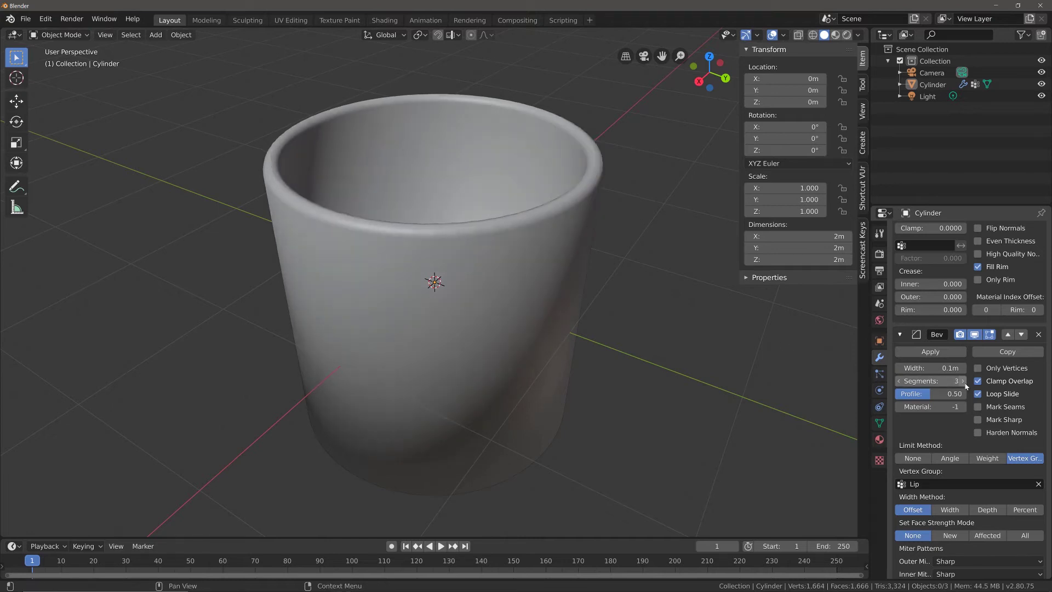
pyautogui.click(963, 381)
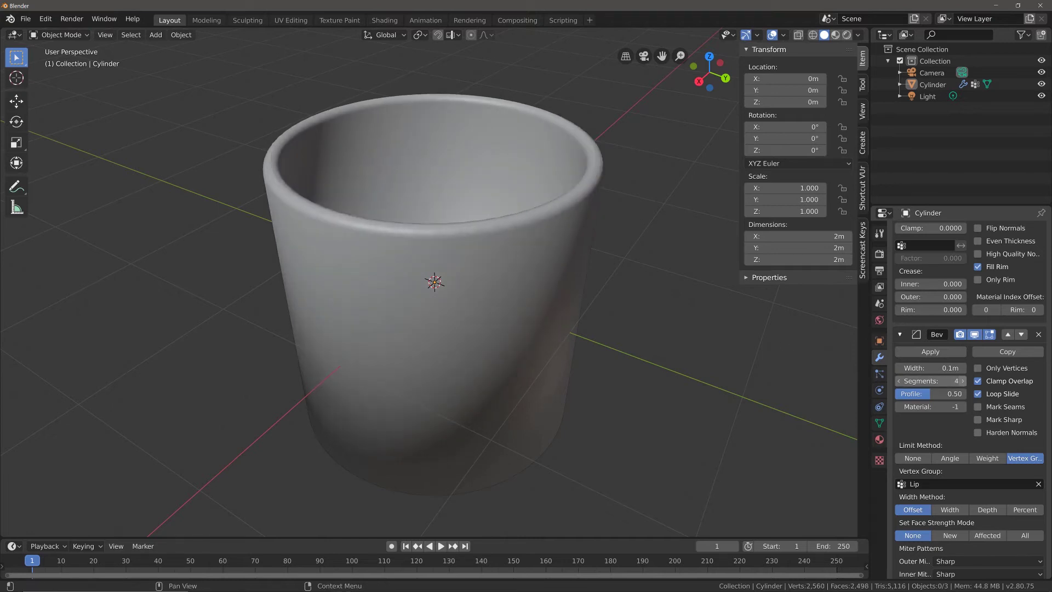
pyautogui.click(899, 380)
pyautogui.moveTo(588, 233); pyautogui.dragTo(662, 228, button='middle')
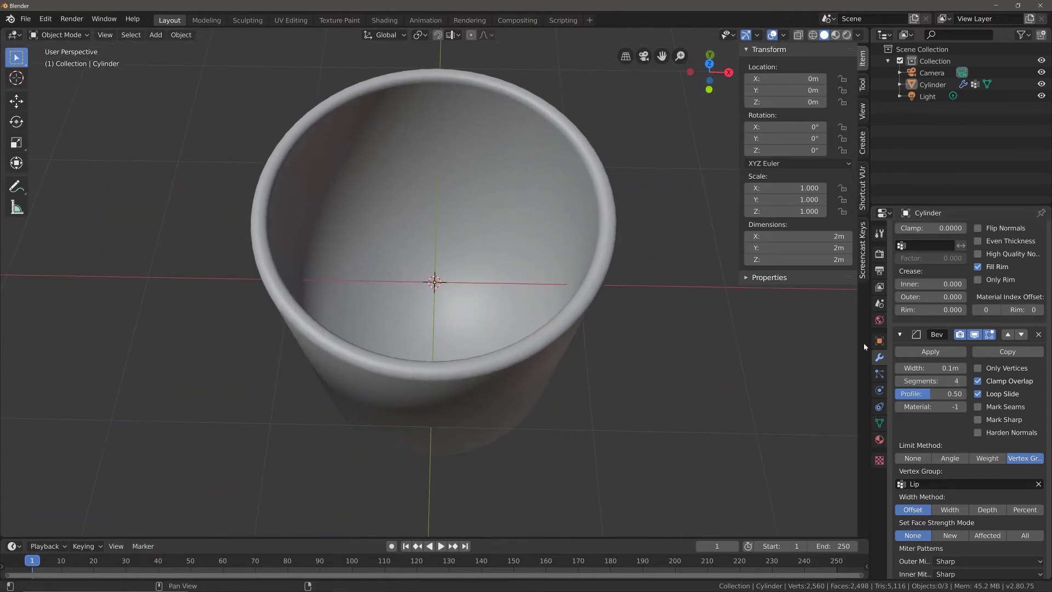
# - Thin the Solidify wall to 0.08 m and narrow the Bevel width to 0.04 m
pyautogui.scroll(4, 965, 300)
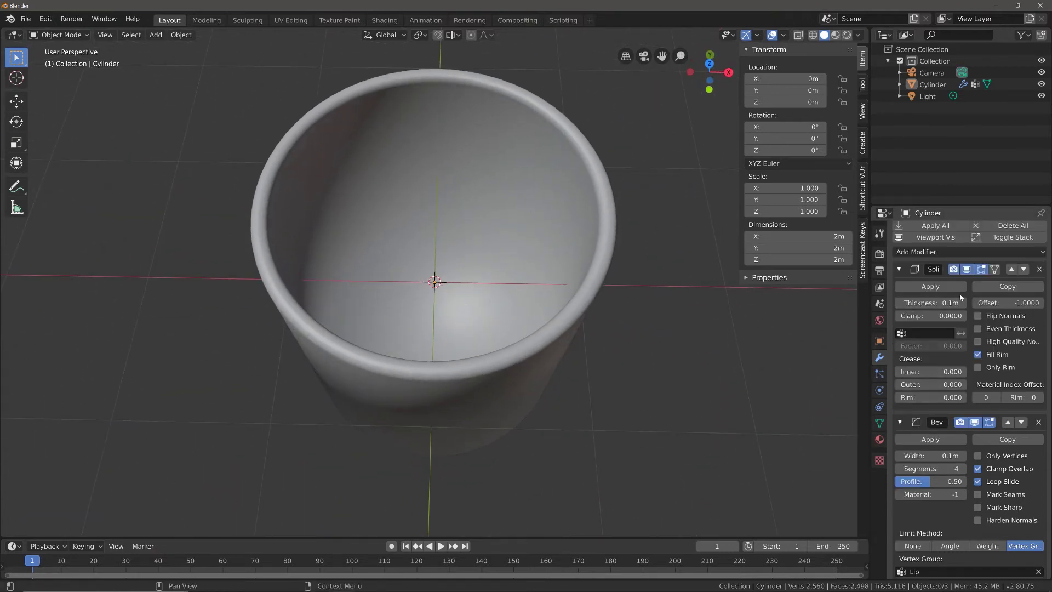
pyautogui.click(899, 302)
pyautogui.click(899, 303)
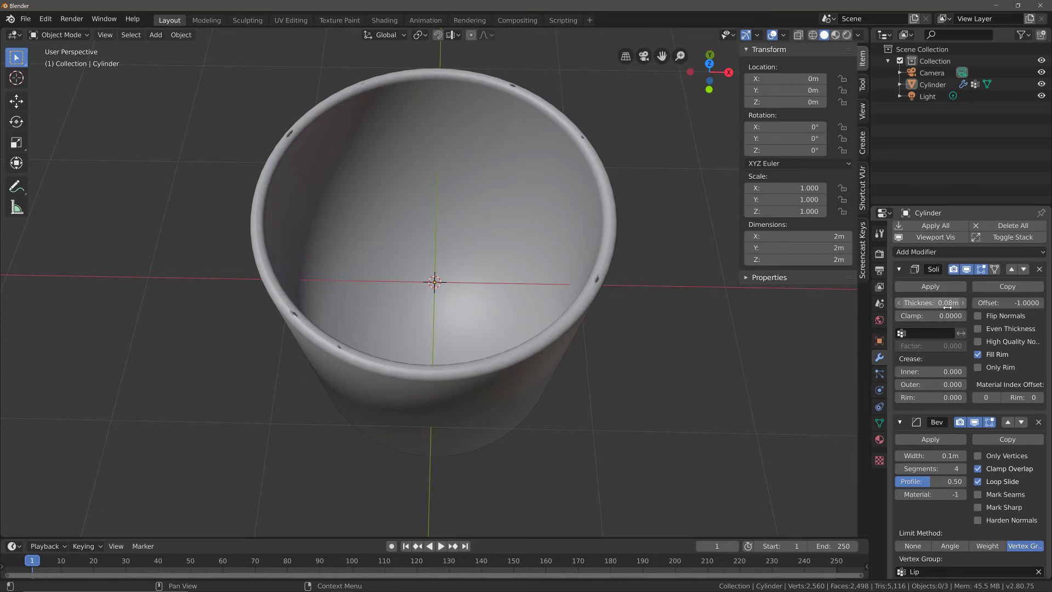
pyautogui.click(899, 456)
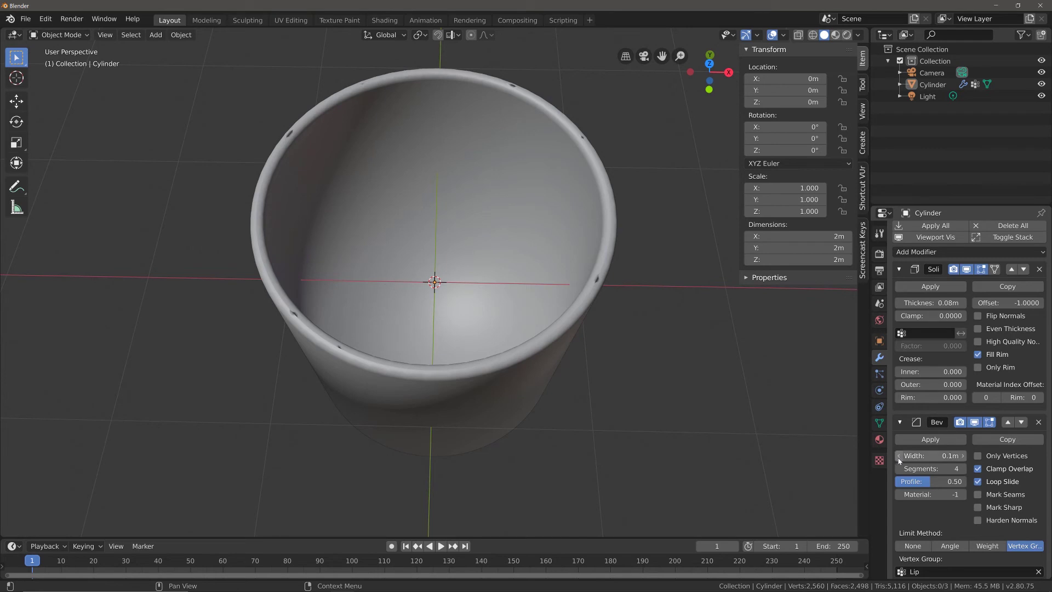
pyautogui.click(899, 456)
pyautogui.click(899, 456)
pyautogui.click(899, 456)
pyautogui.click(962, 456)
pyautogui.click(953, 456)
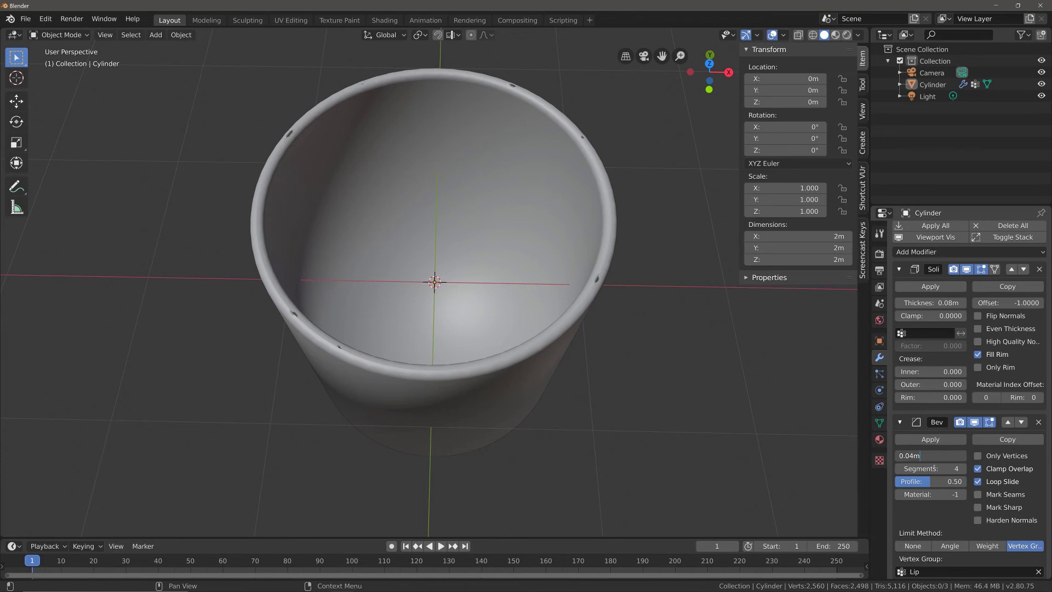
pyautogui.press('Return')
# - Raise the Solidify thickness back to 0.09 m and inspect the rim from above
pyautogui.moveTo(784, 323); pyautogui.dragTo(741, 313, button='middle')
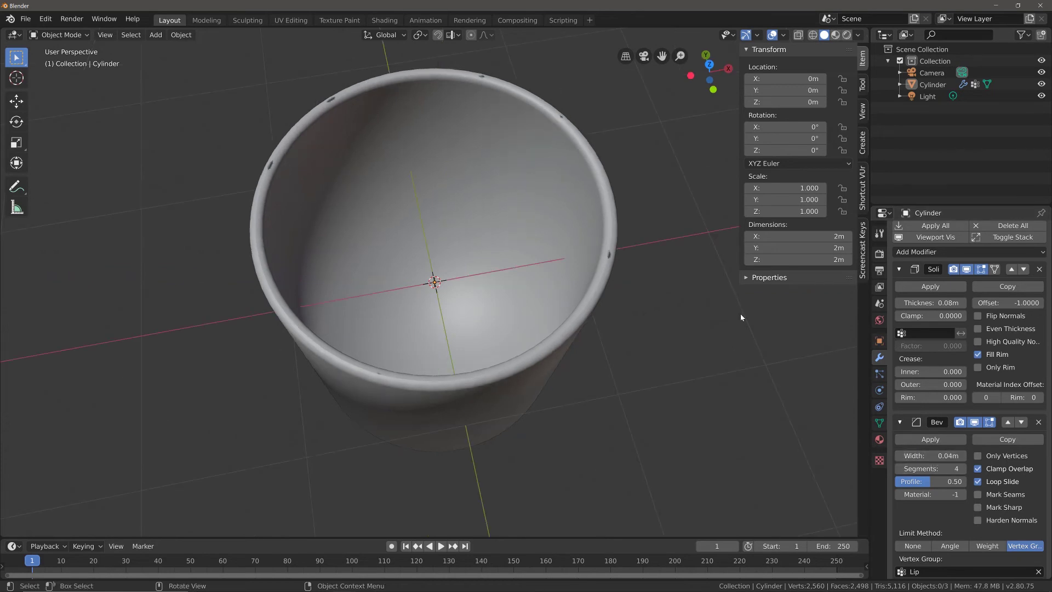
pyautogui.click(963, 303)
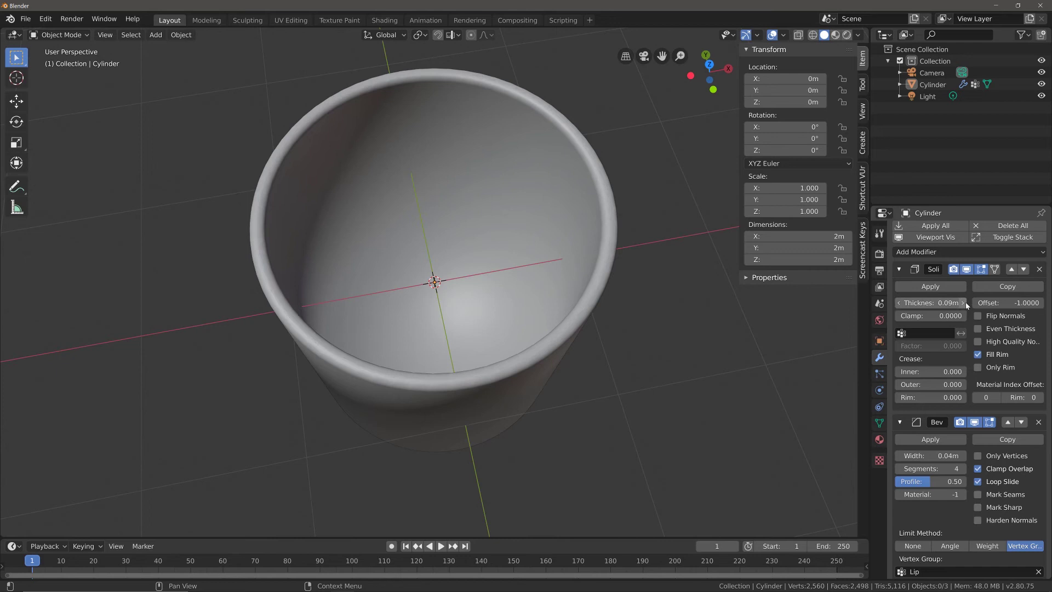
pyautogui.moveTo(632, 261); pyautogui.dragTo(582, 241, button='middle')
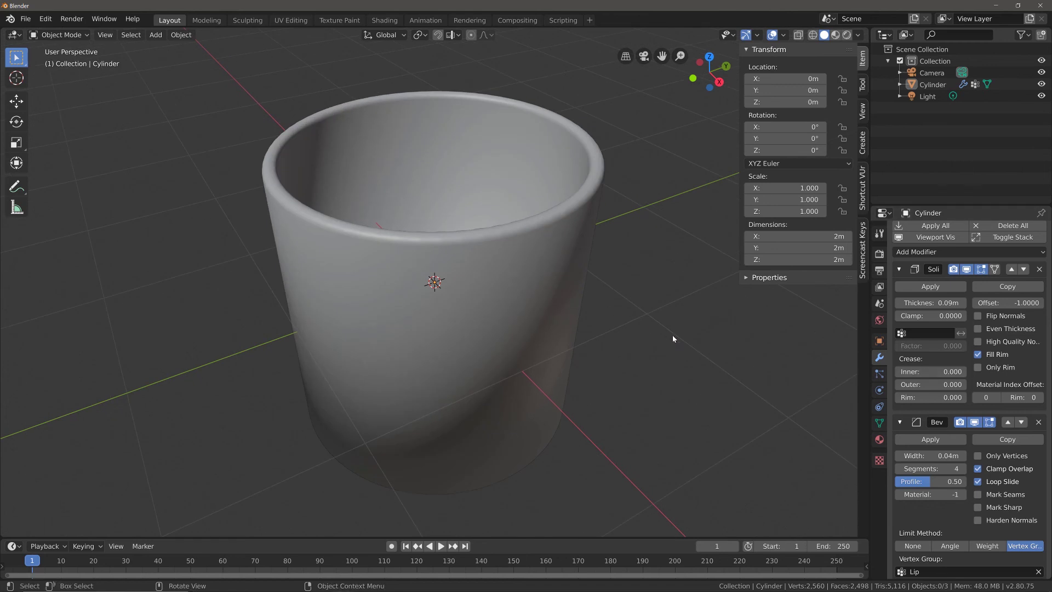
pyautogui.scroll(-3, 941, 459)
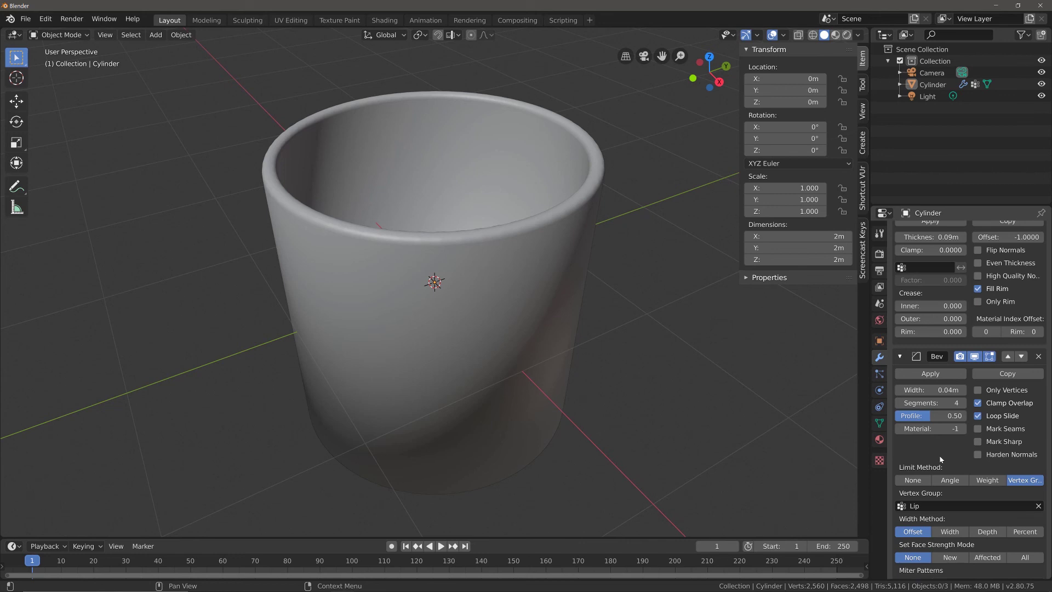